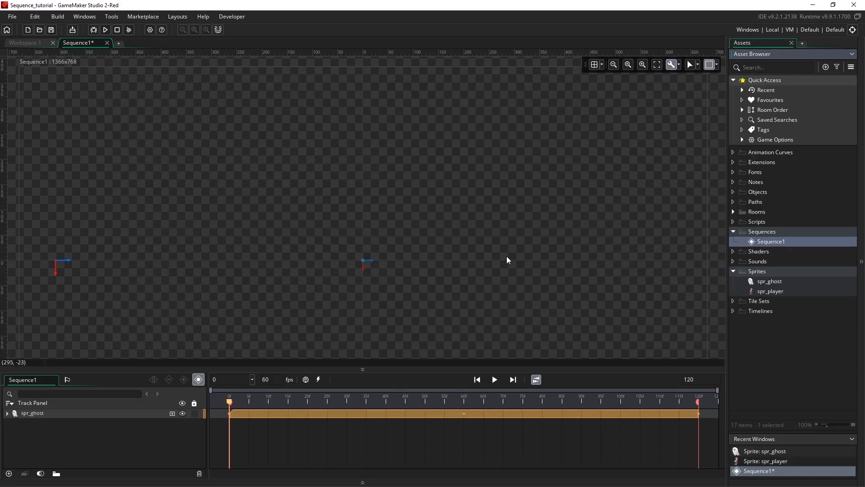
Play back the sequence and expand the spr_ghost track to examine its Position, Rotation and Scale parameters
left_click(495, 380)
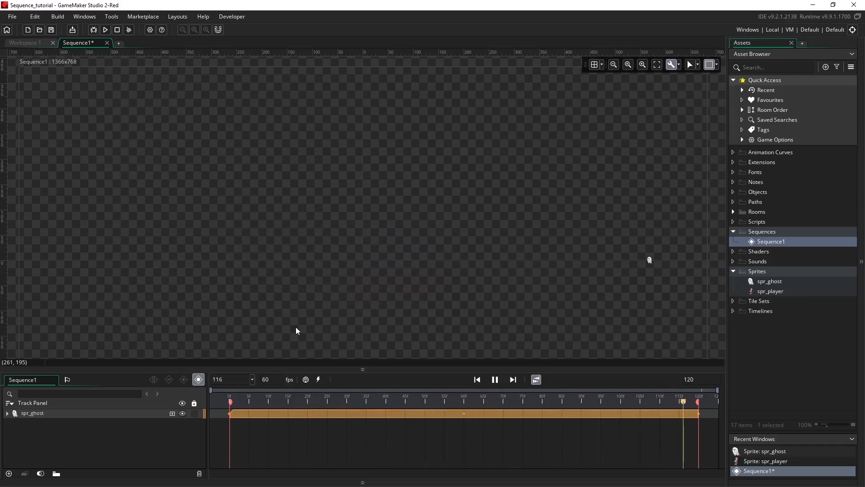
left_click(8, 413)
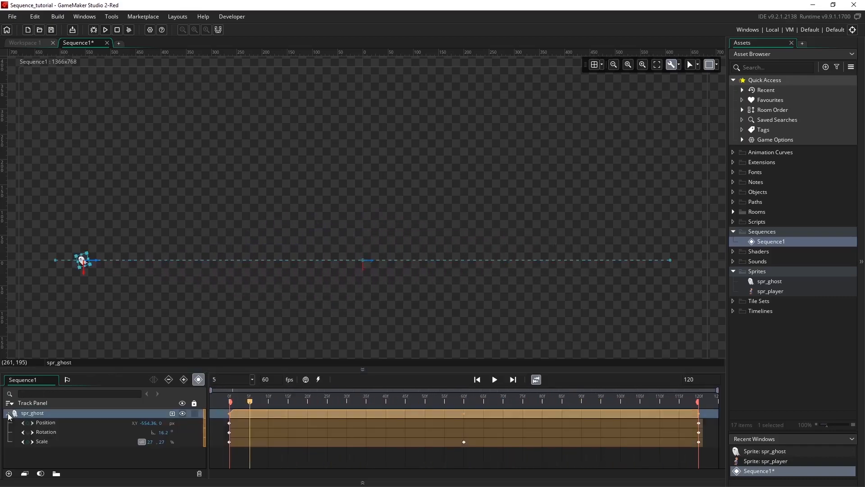
left_click(43, 423)
left_click(49, 432)
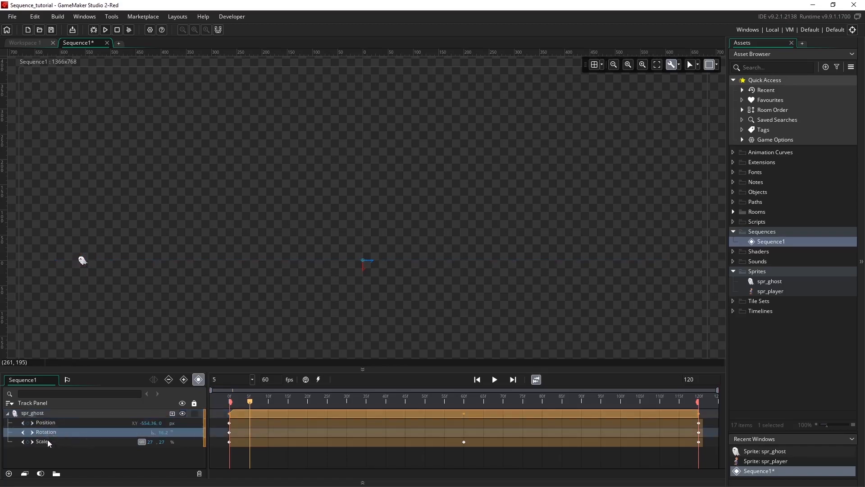
left_click(47, 440)
left_click(48, 450)
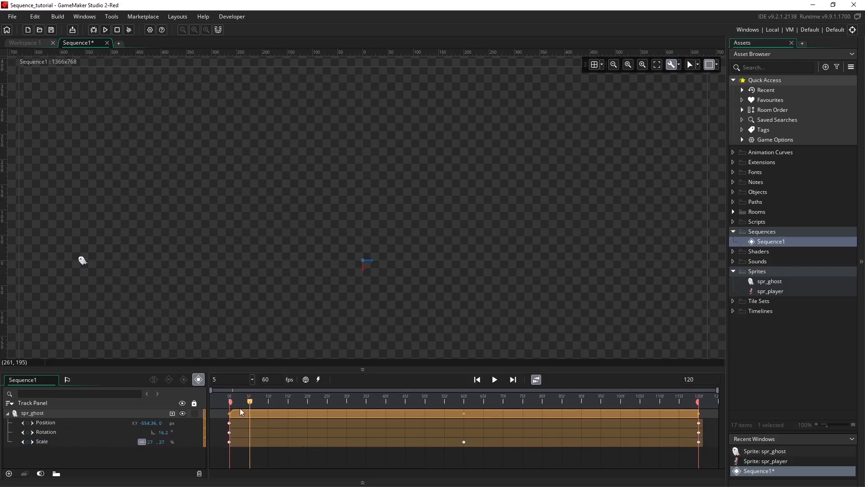
Inspect the ghost's middle scale keyframe by moving the playhead to frame 60
left_click(463, 442)
left_click(55, 443)
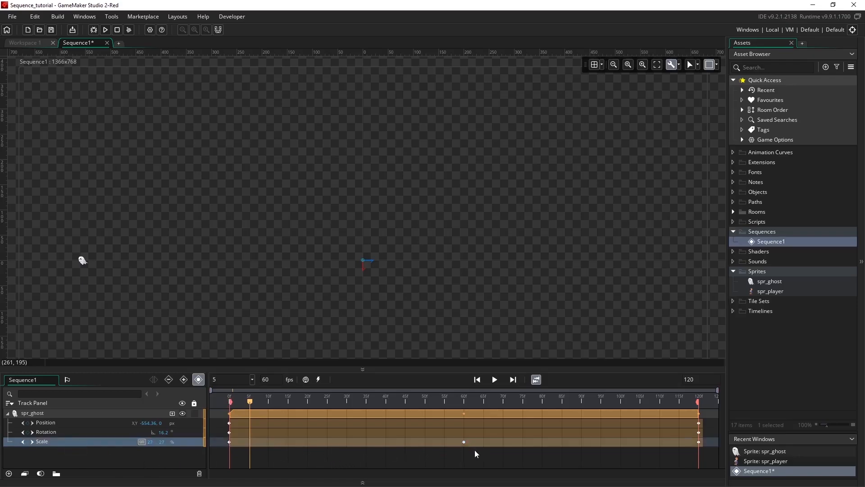
left_click(463, 400)
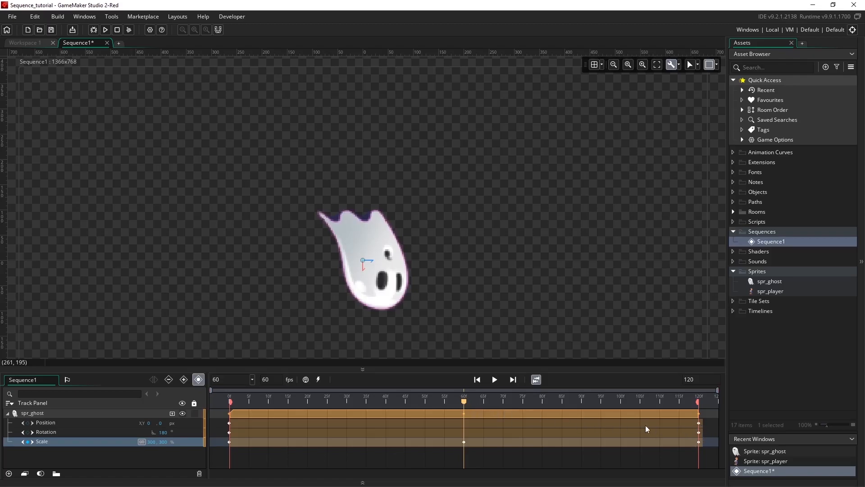
Play the sequence, pause it, and scrub to frame 100 to examine the interpolation between keyframes
left_click(494, 379)
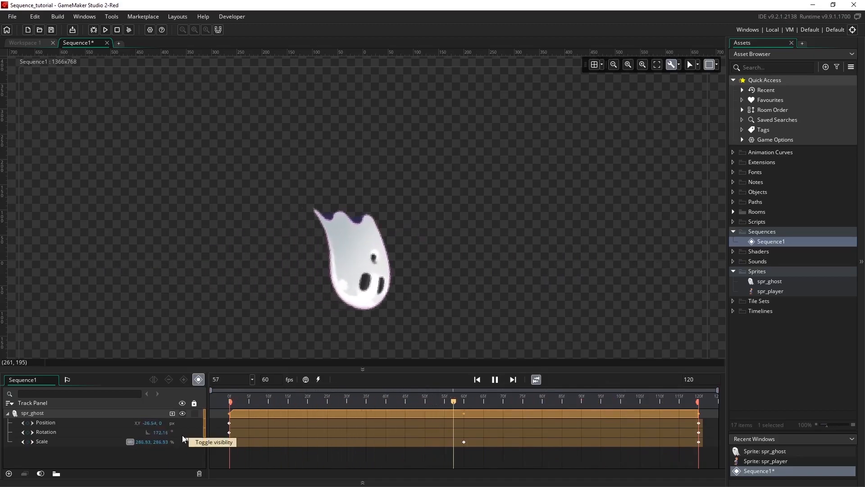
key("space")
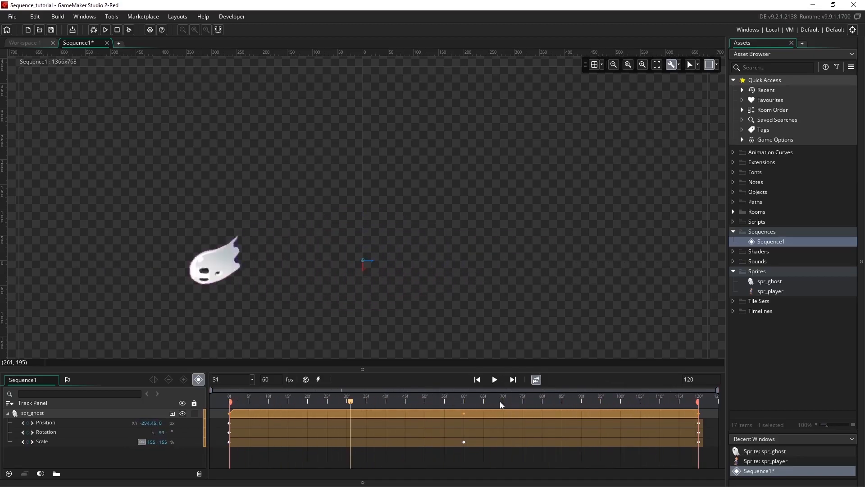
left_click(499, 400)
left_click(620, 402)
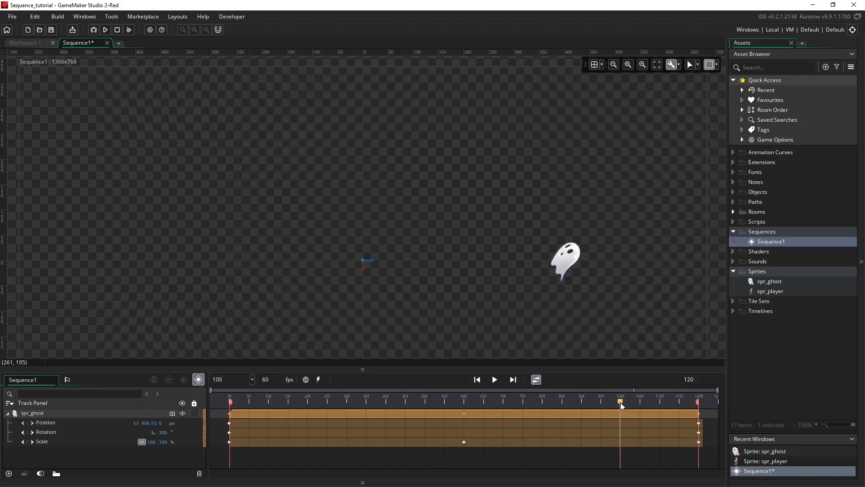
At frame 23, enlarge the ghost on the canvas to about 212% and shift its position to about (-396, -40)
left_click(319, 401)
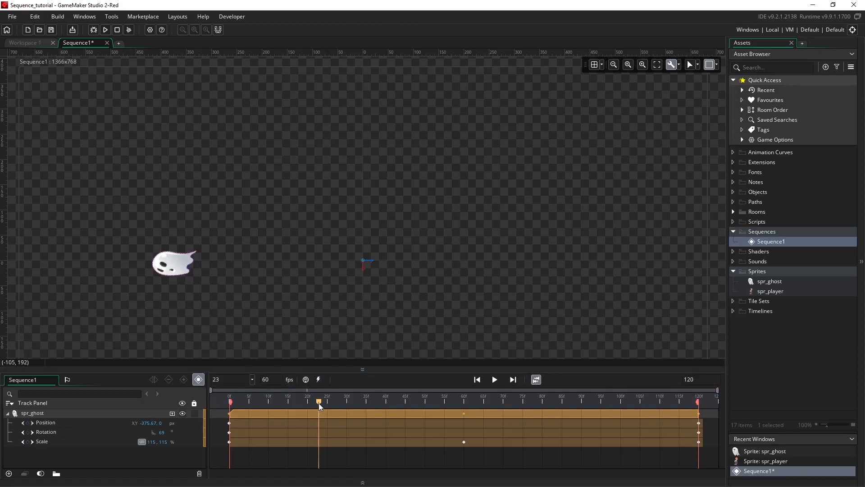
left_click(181, 267)
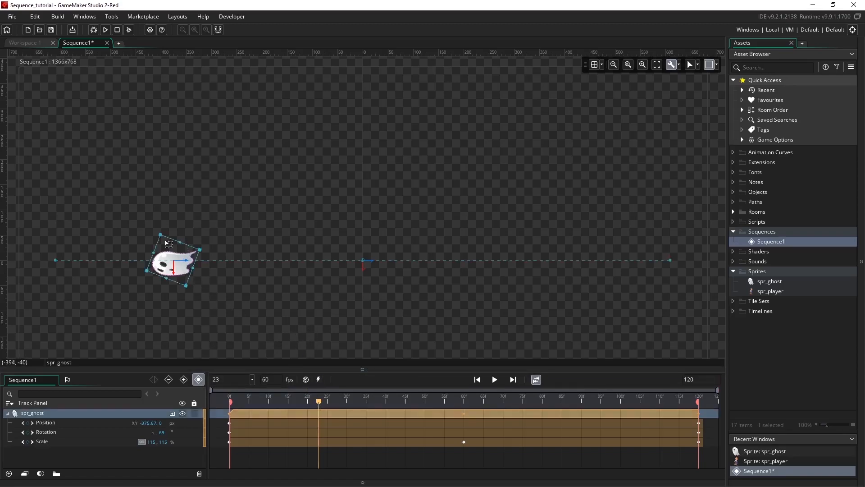
left_click_drag(165, 228, 176, 176)
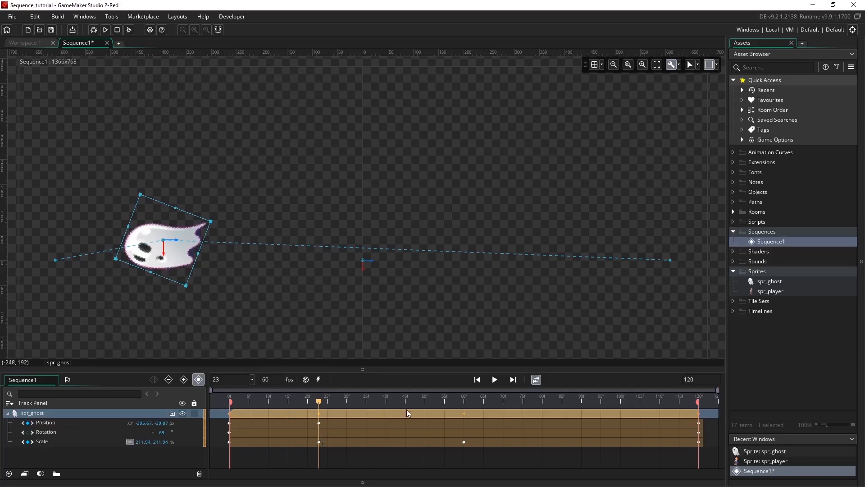
At frame 95, move the ghost up on the canvas to about (350, -277) and play back the sequence
left_click_drag(317, 401, 599, 414)
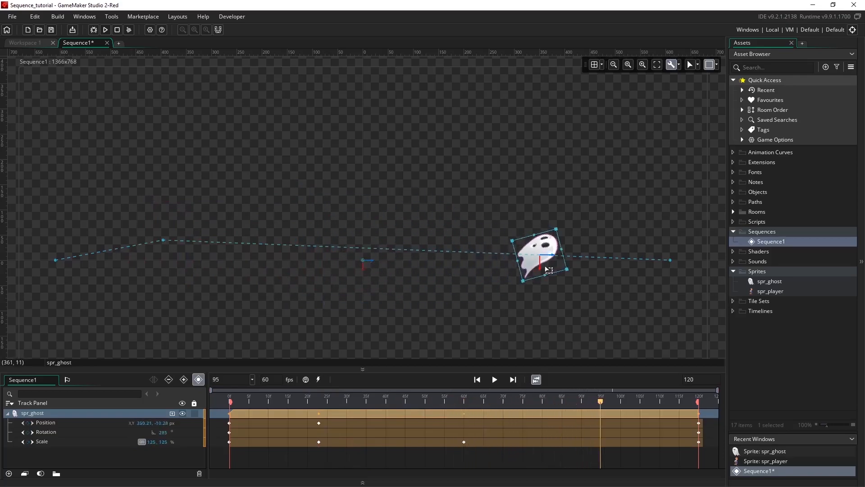
left_click_drag(546, 271, 545, 135)
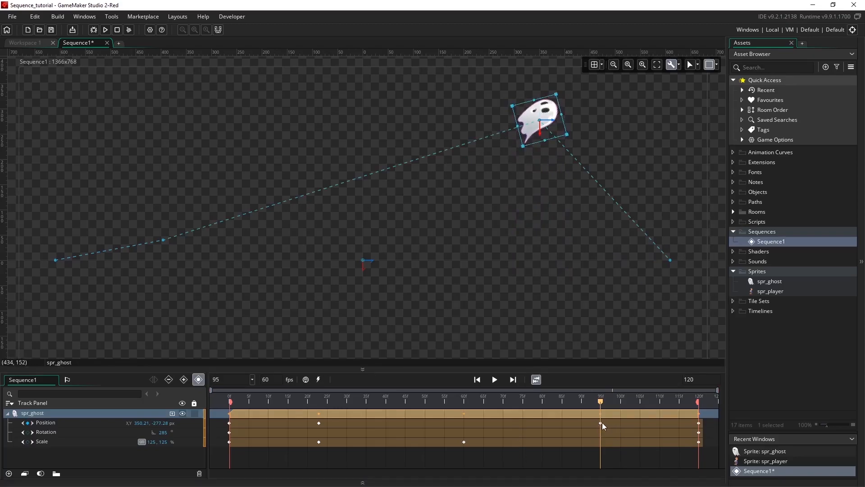
left_click(495, 380)
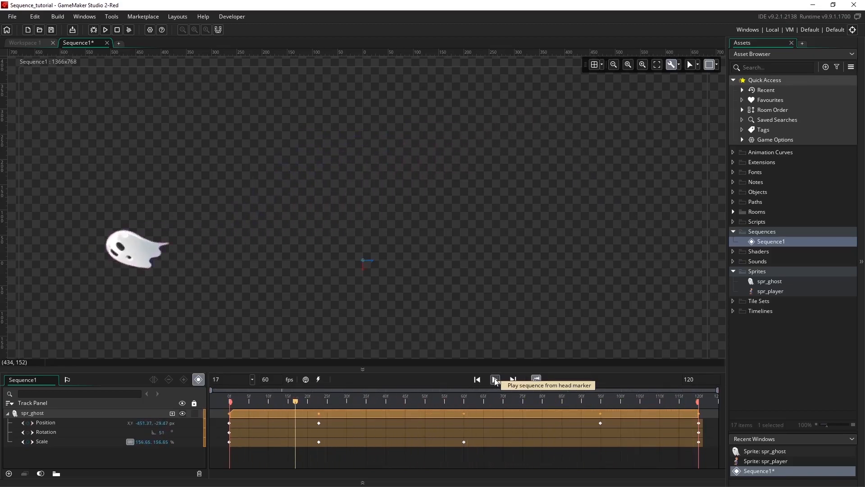
Delete the ghost's position keyframes at frames 95 and 23 and its scale keyframe at frame 23, and replay the sequence
left_click(600, 423)
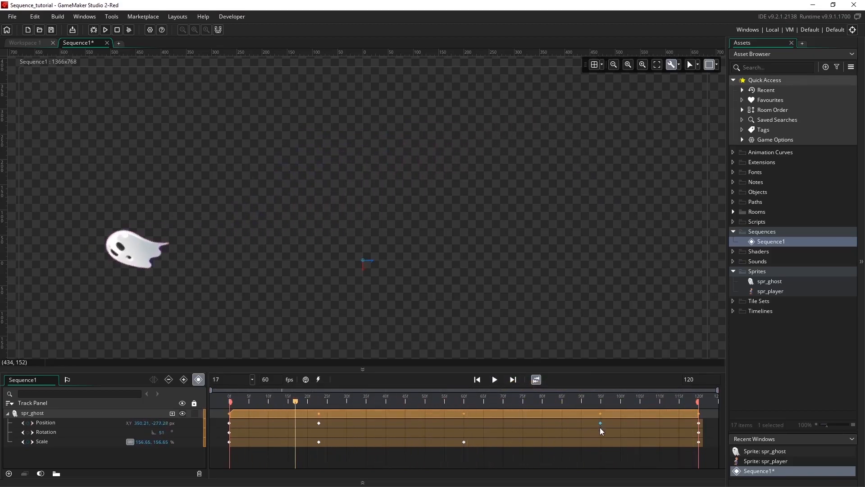
key("Delete")
left_click(318, 422)
key("Delete")
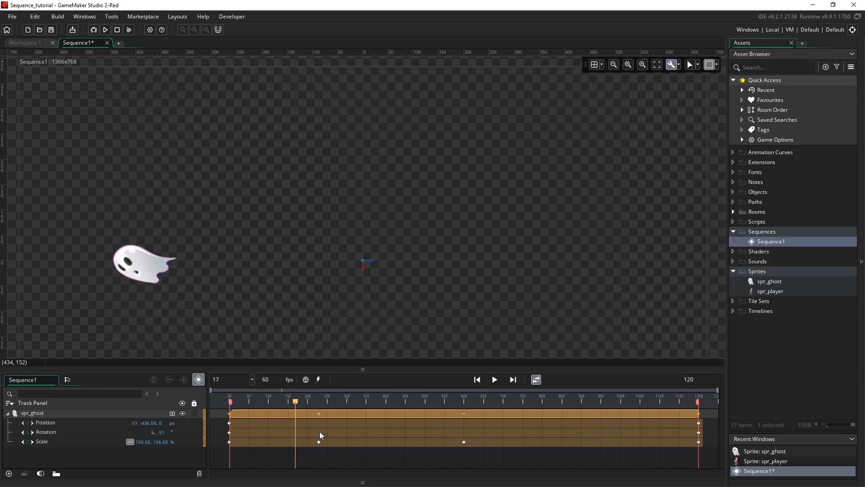
left_click(318, 441)
key("Delete")
left_click(495, 380)
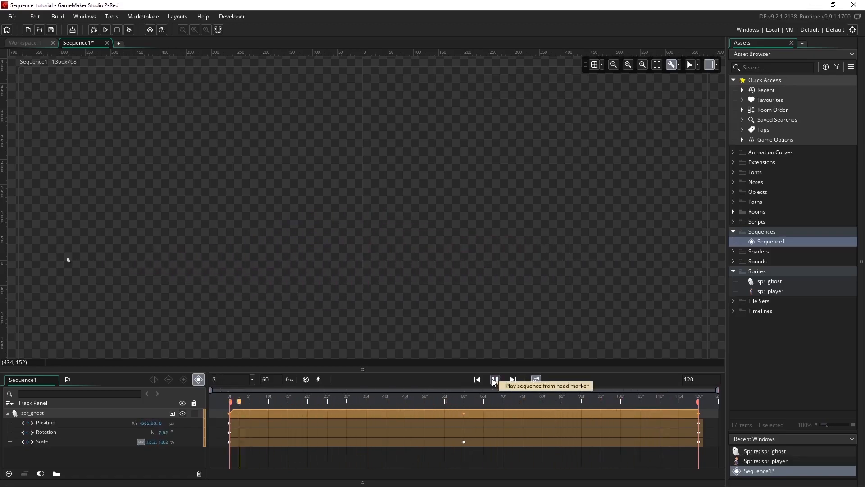
left_click(493, 379)
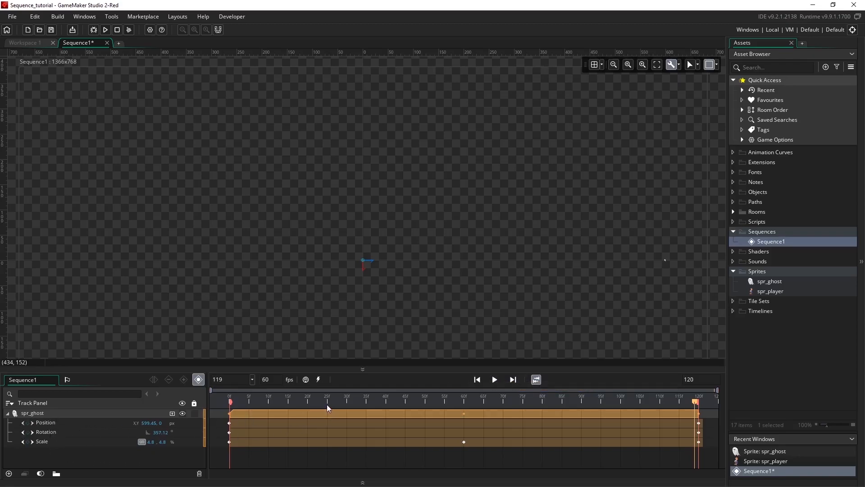
At frame 28, set the ghost's rotation to 100 degrees
left_click(341, 401)
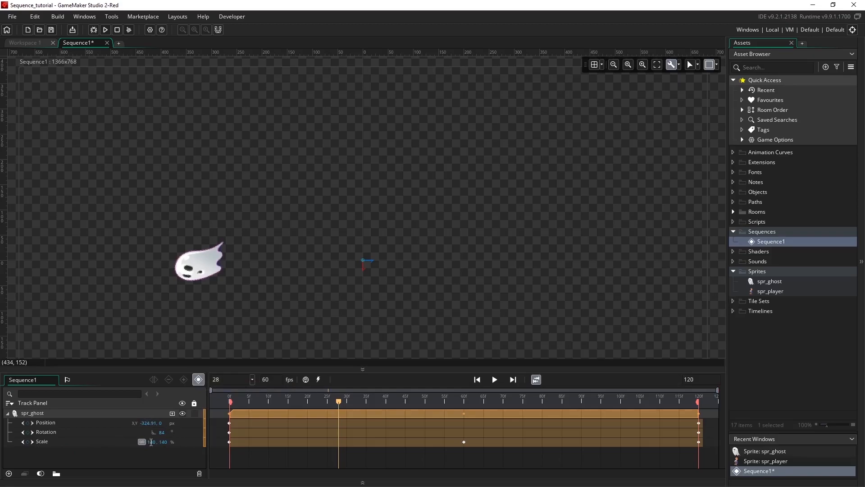
left_click(162, 433)
type("100")
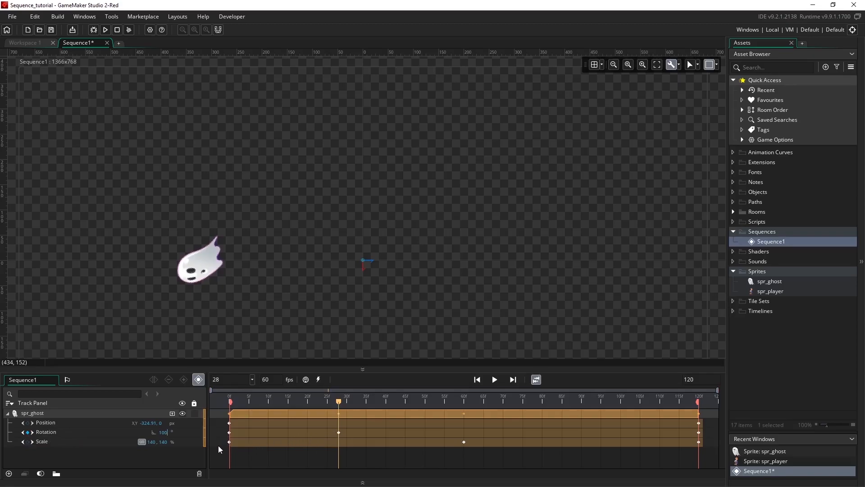
With automatic keyframe recording off, set the ghost's scale to 500% at frame 92 and record a scale keyframe manually
left_click_drag(337, 398, 588, 400)
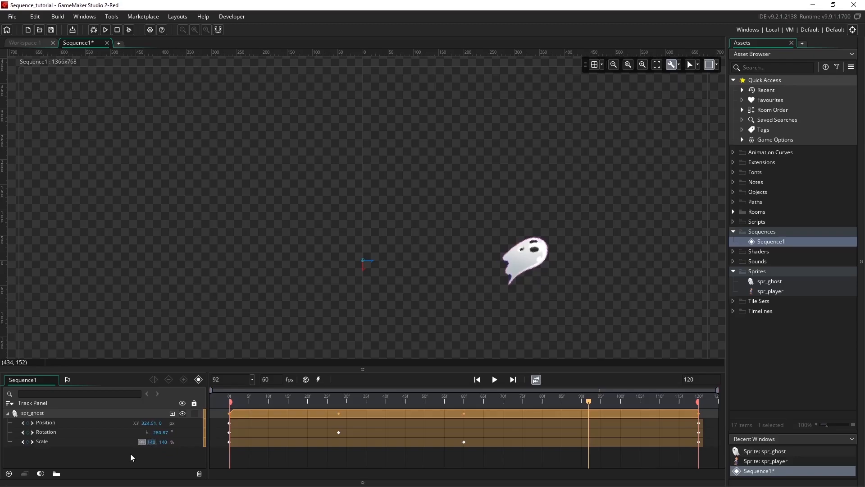
type("500")
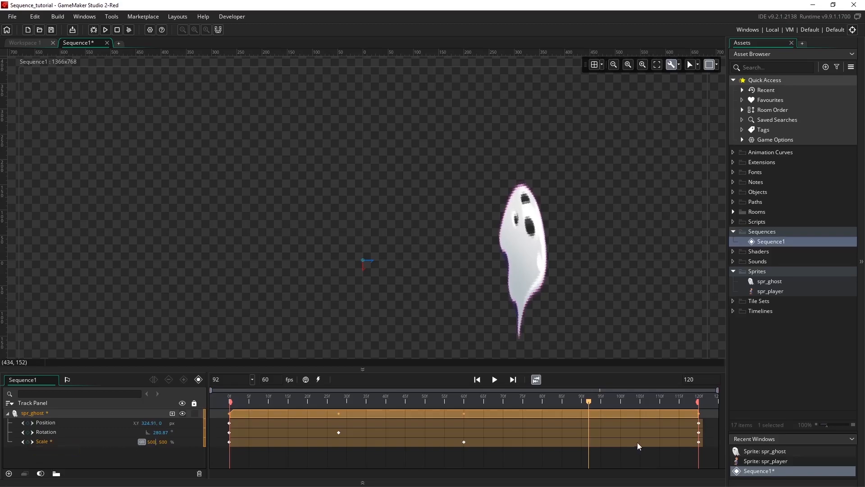
left_click(27, 442)
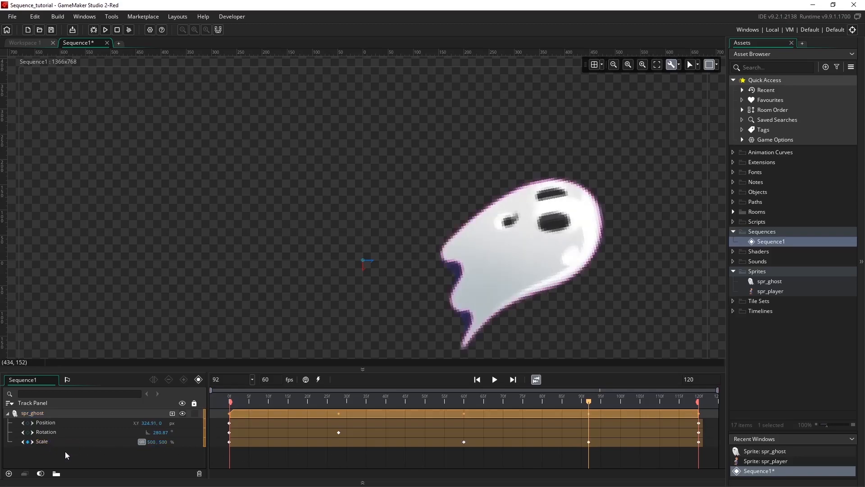
At frame 106, set the ghost's rotation to 100 degrees and record a rotation keyframe manually
left_click_drag(588, 401, 643, 400)
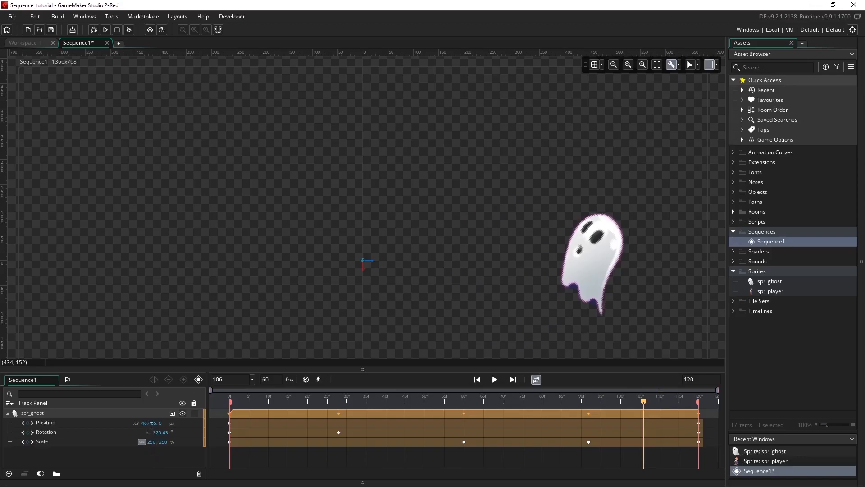
left_click_drag(167, 432, 158, 432)
type("100")
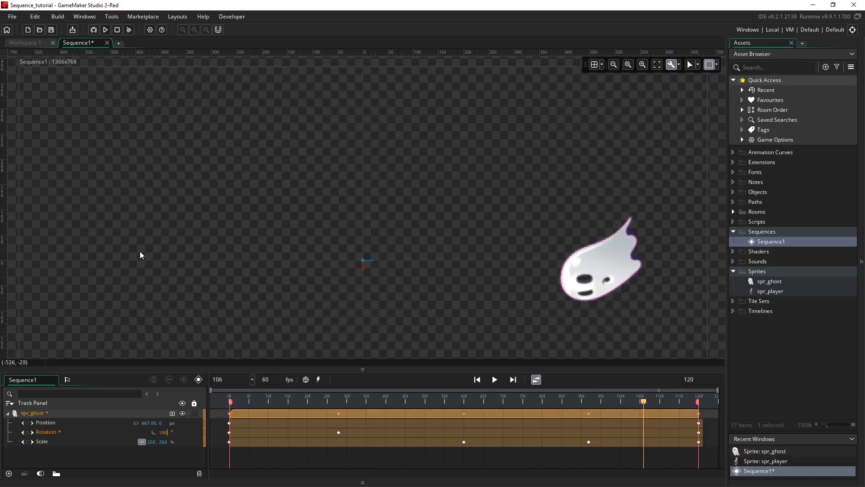
left_click(27, 432)
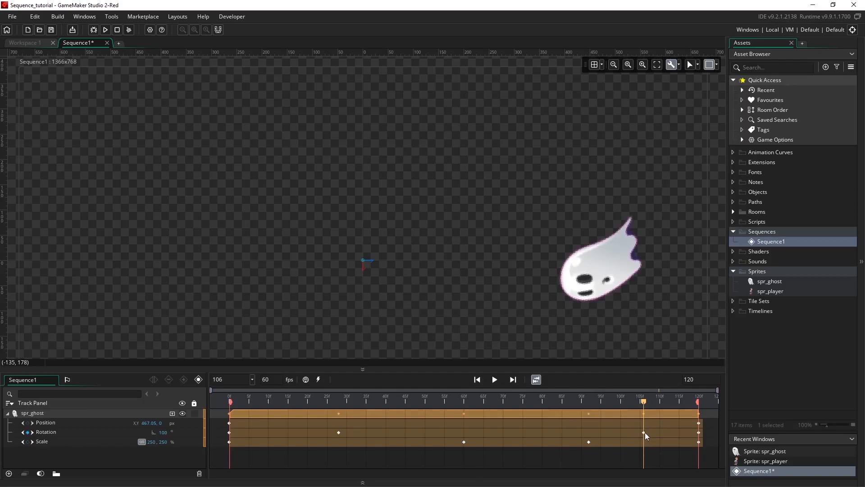
Delete the rotation keyframes at frames 106 and 28 and the scale keyframe at frame 92, and replay the sequence from the start
left_click_drag(644, 422, 575, 459)
key("Delete")
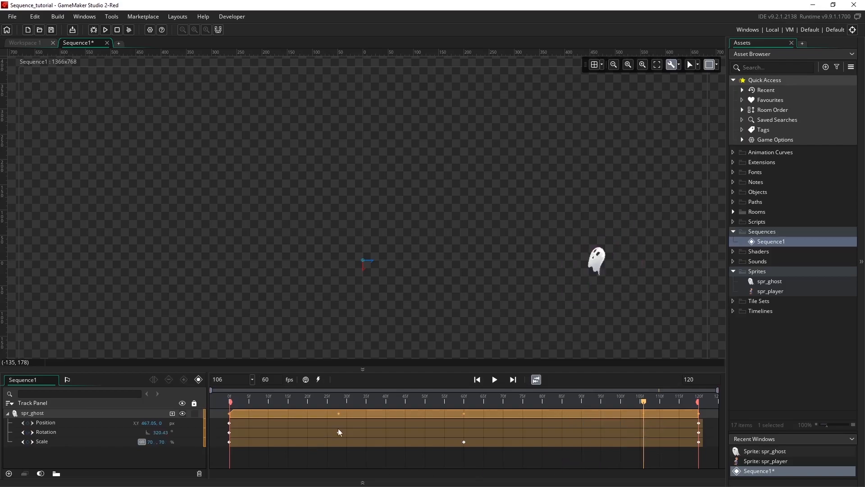
key("Delete")
left_click(477, 380)
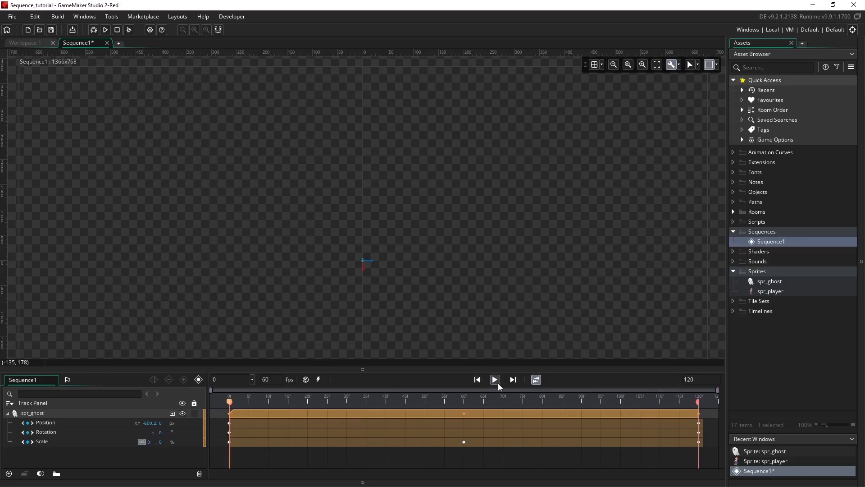
left_click(496, 382)
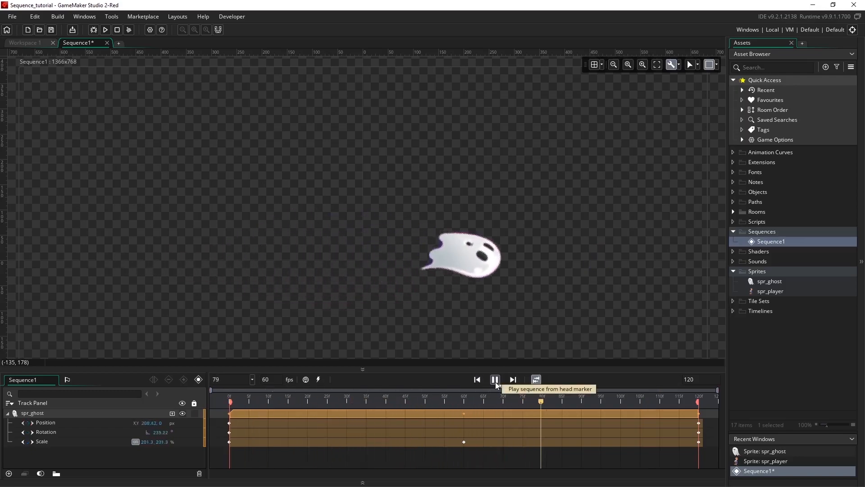